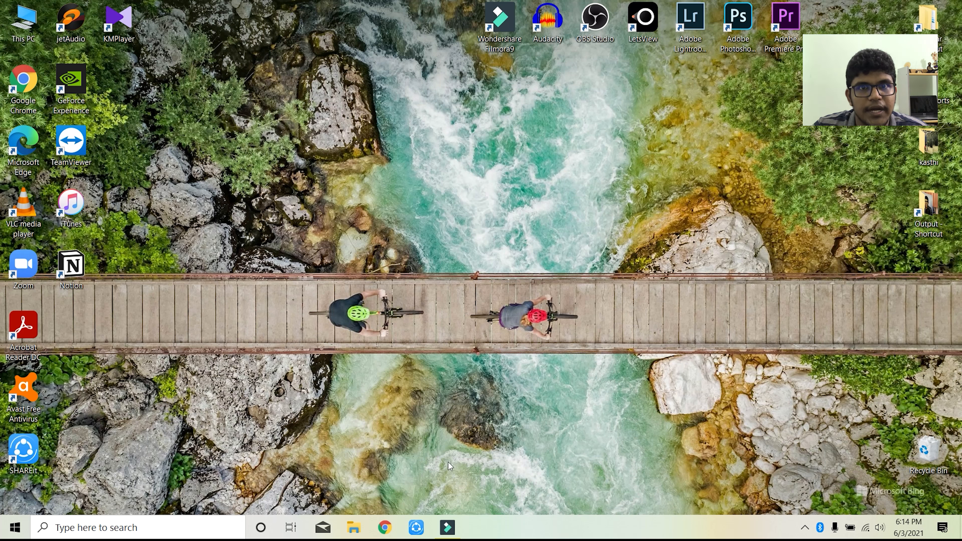
Open Chrome and search Google for "obs studio".
left_click(384, 528)
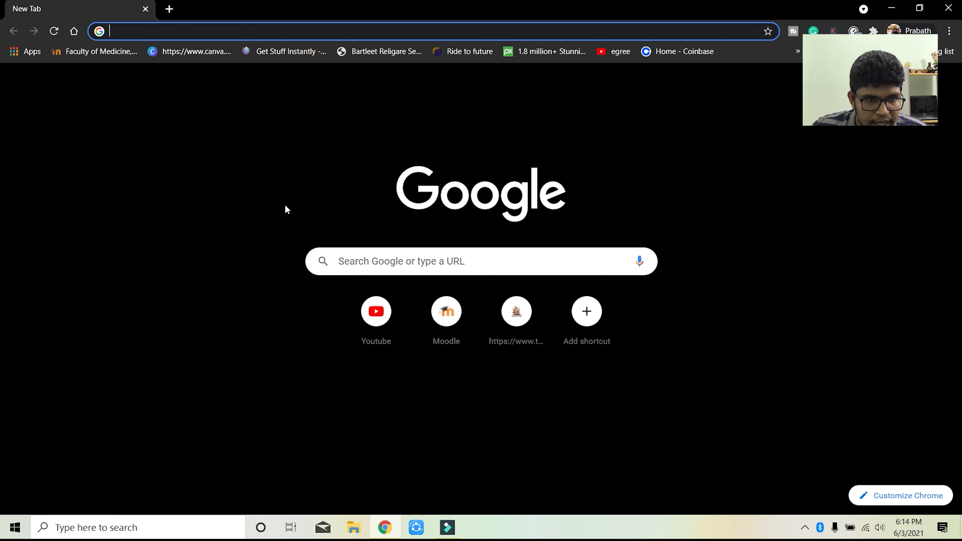
type("obs studio")
key("Return")
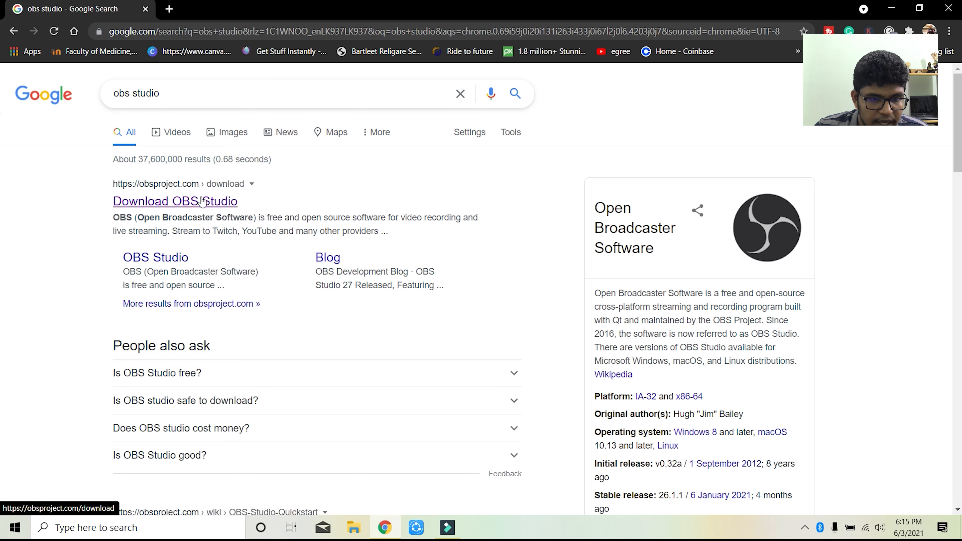
Open the Download OBS Studio page on obsproject.com and download the Windows installer for version 27.0.0.
left_click(167, 211)
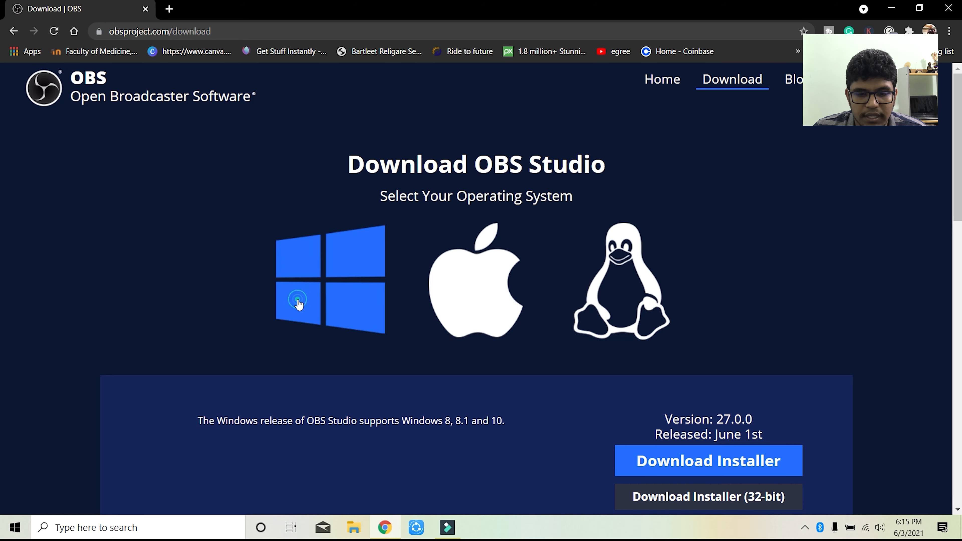
scroll(530, 337, "down", 3)
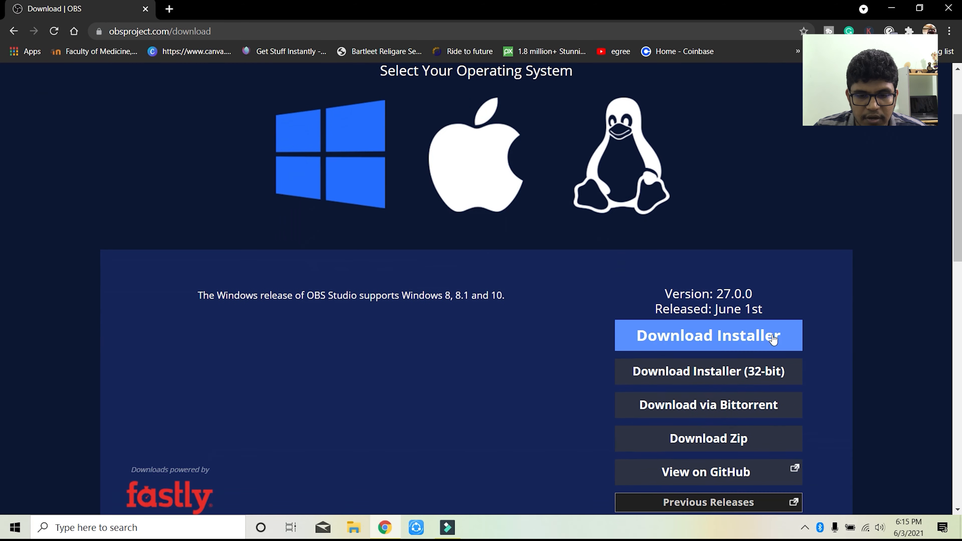
left_click(707, 340)
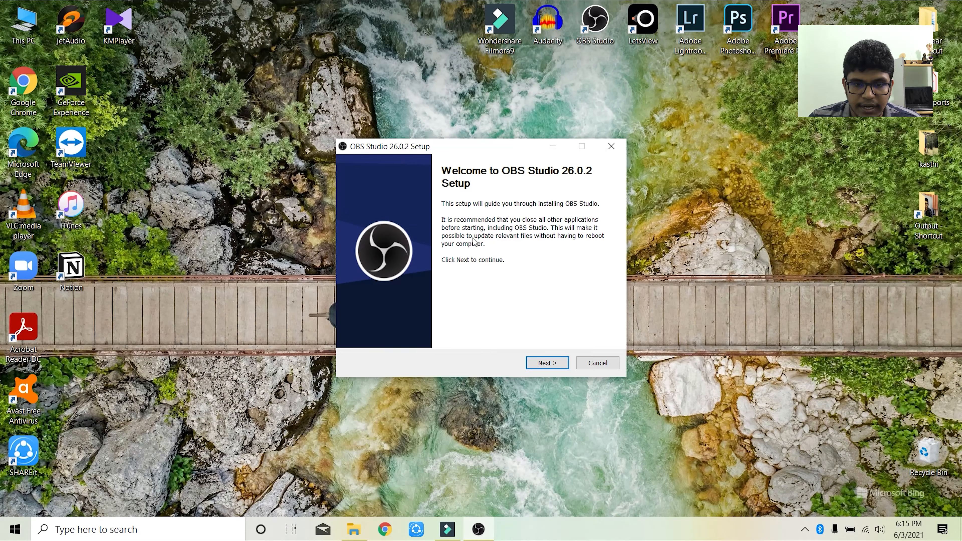
left_click(554, 367)
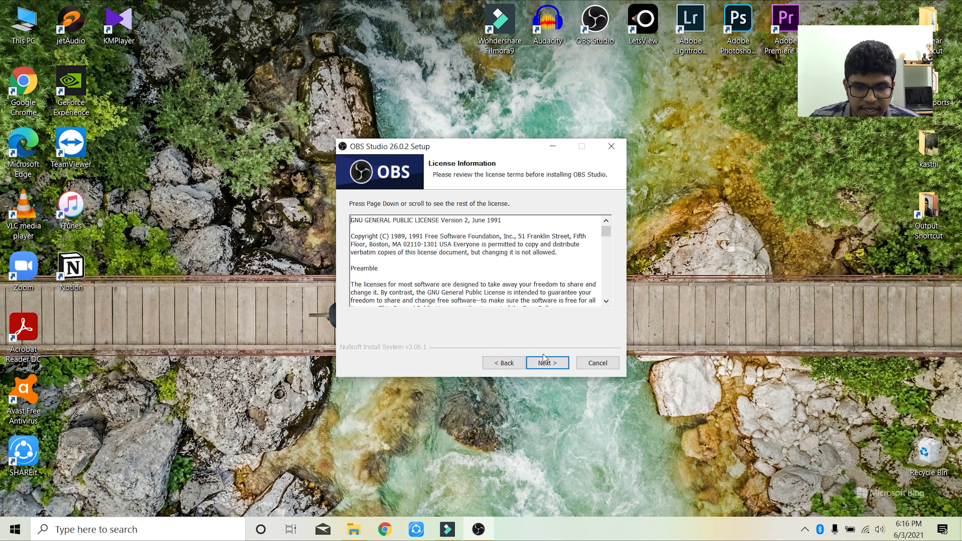
left_click(547, 363)
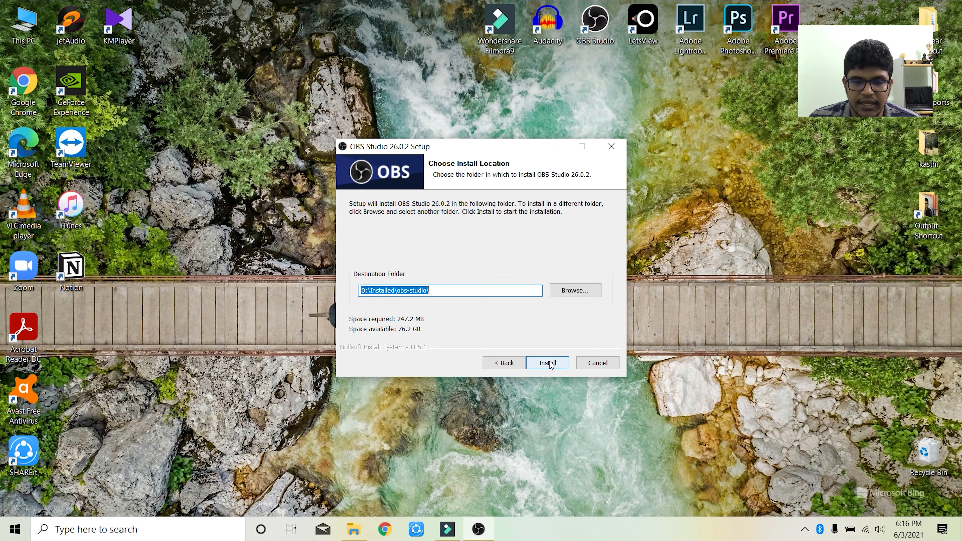
left_click(611, 147)
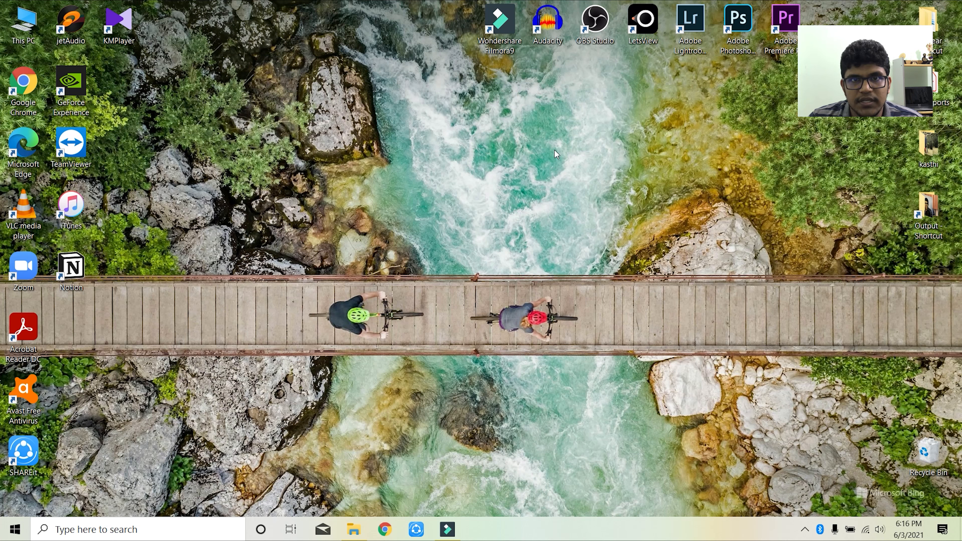
Launch OBS Studio from the desktop and add a Display Capture source named "zoom" for Display 1 with the cursor captured.
double_click(596, 27)
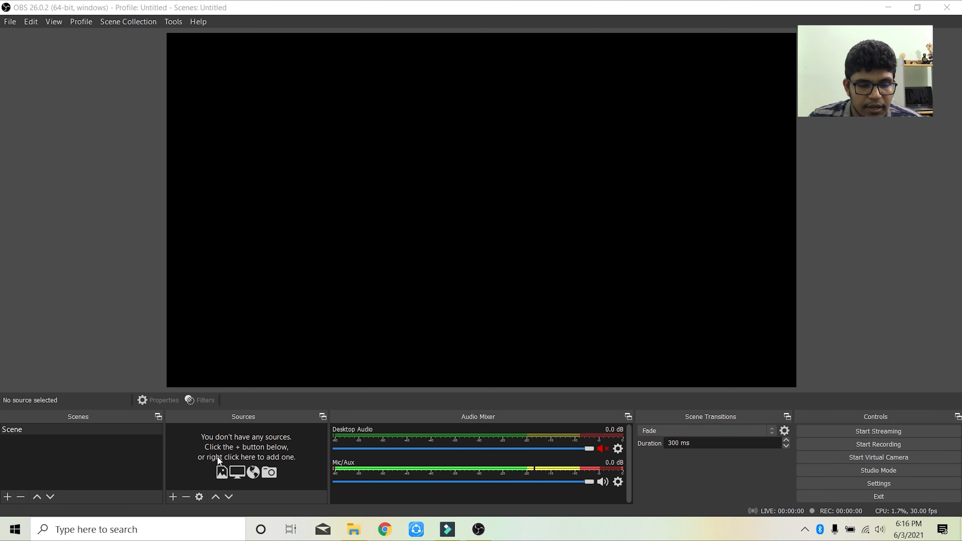
left_click(173, 495)
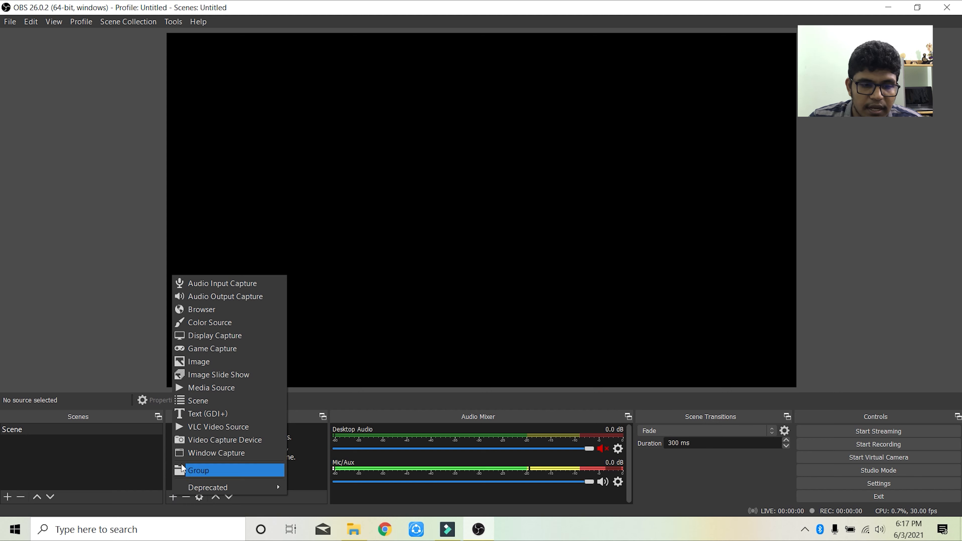
left_click(211, 339)
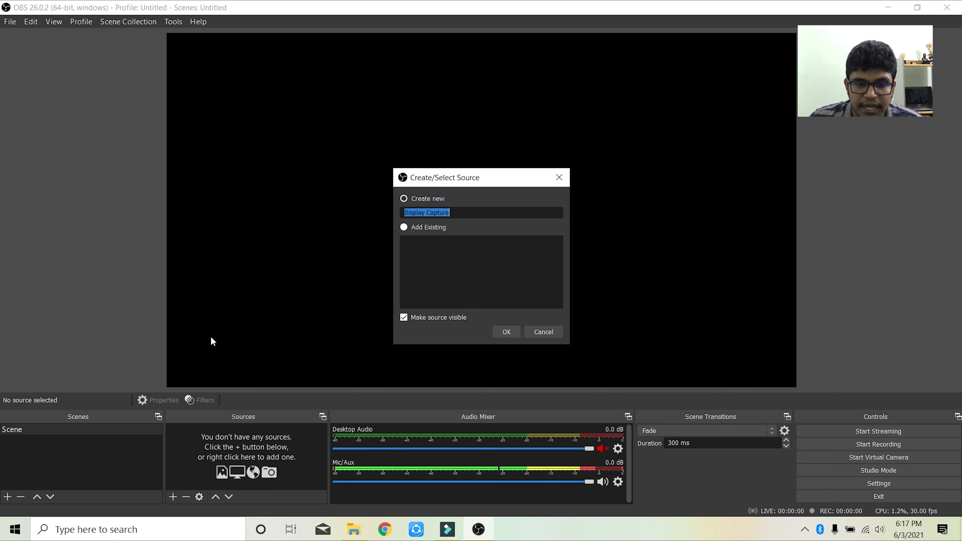
type("zoom")
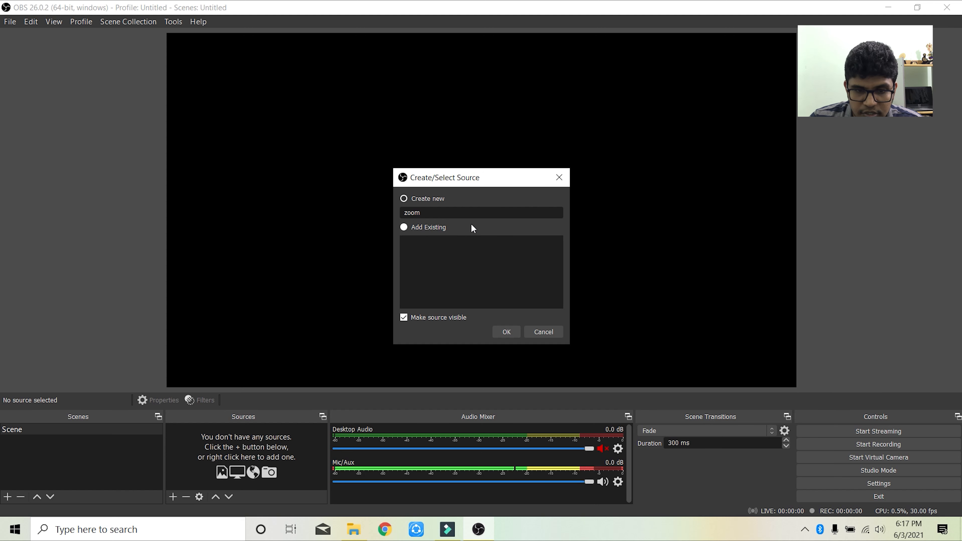
left_click(507, 332)
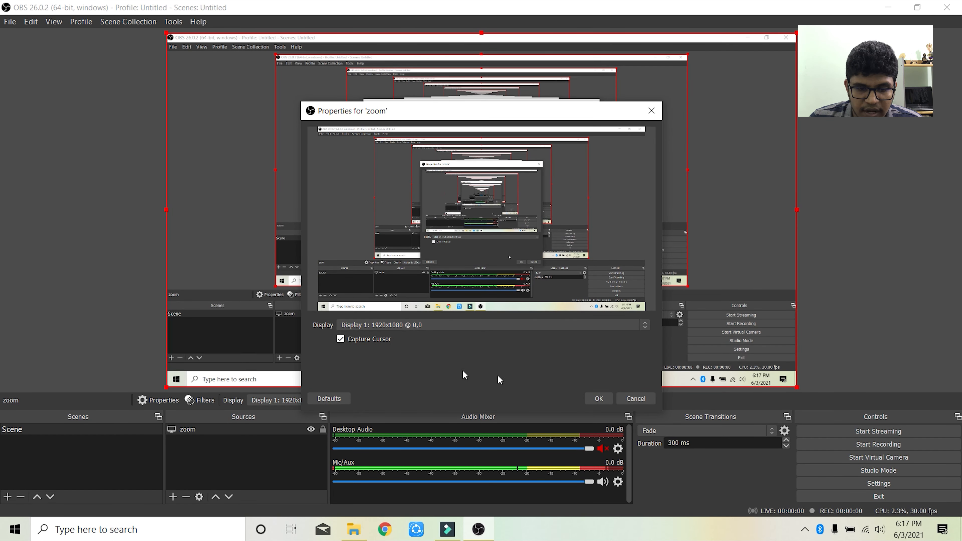
left_click(597, 400)
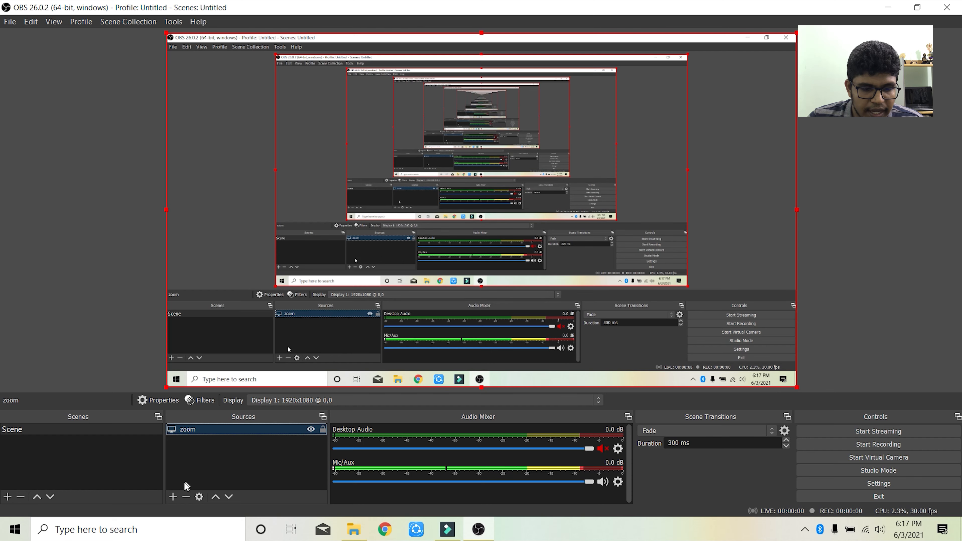
Add an Audio Output Capture source named "zoom audio" using the device Speakers (Realtek(R) Audio).
left_click(177, 499)
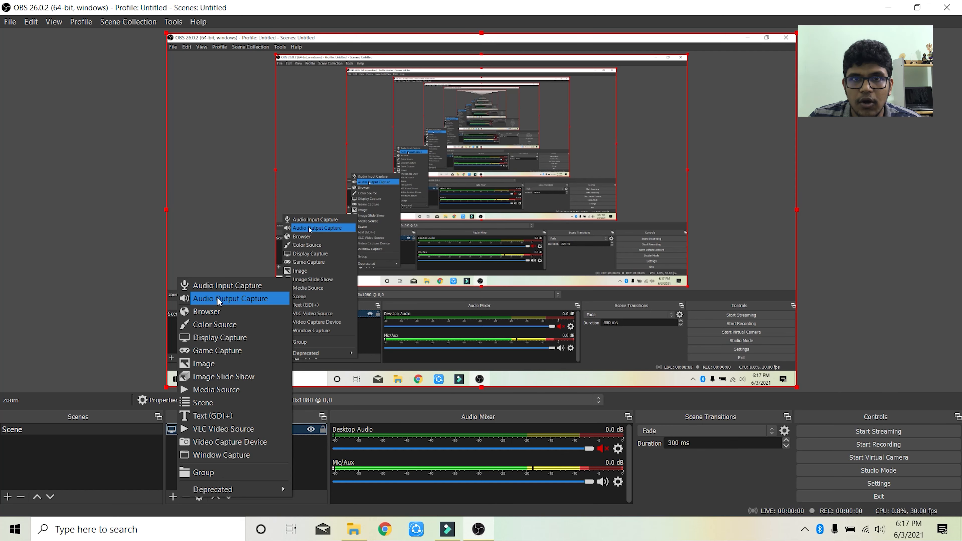
left_click(251, 298)
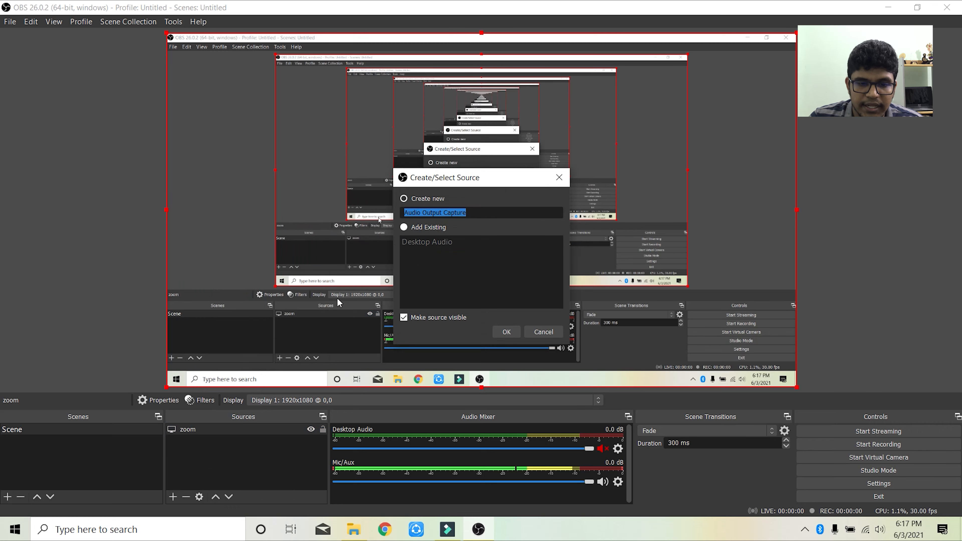
type("z")
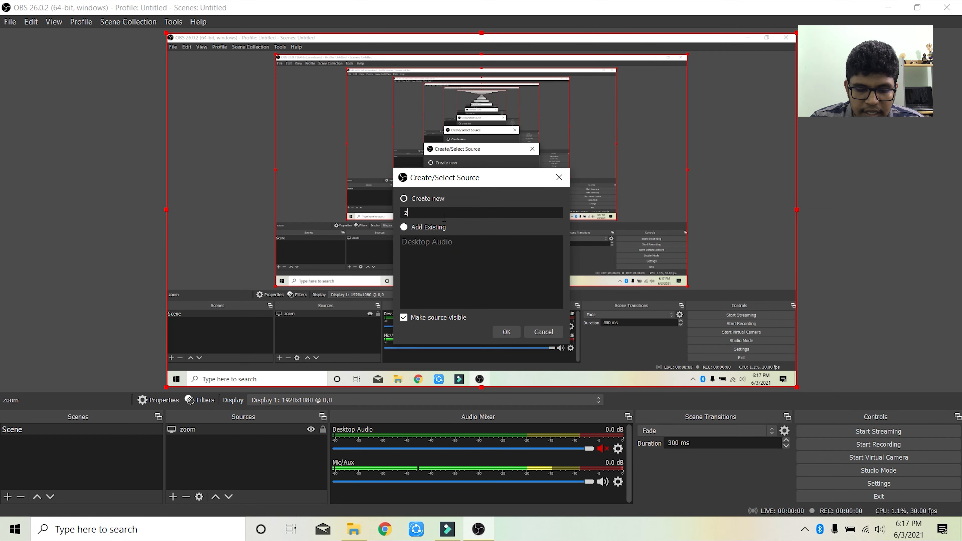
type("oom audio")
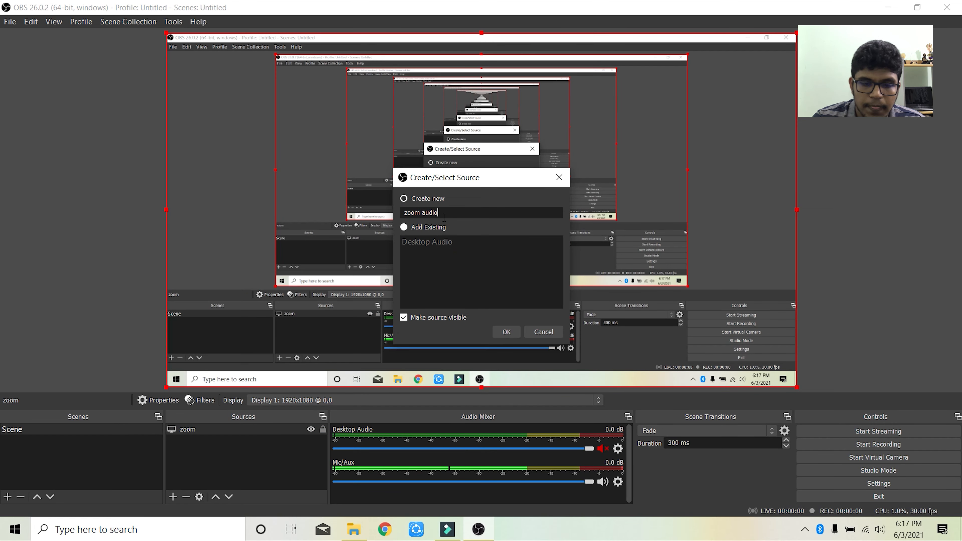
left_click(508, 332)
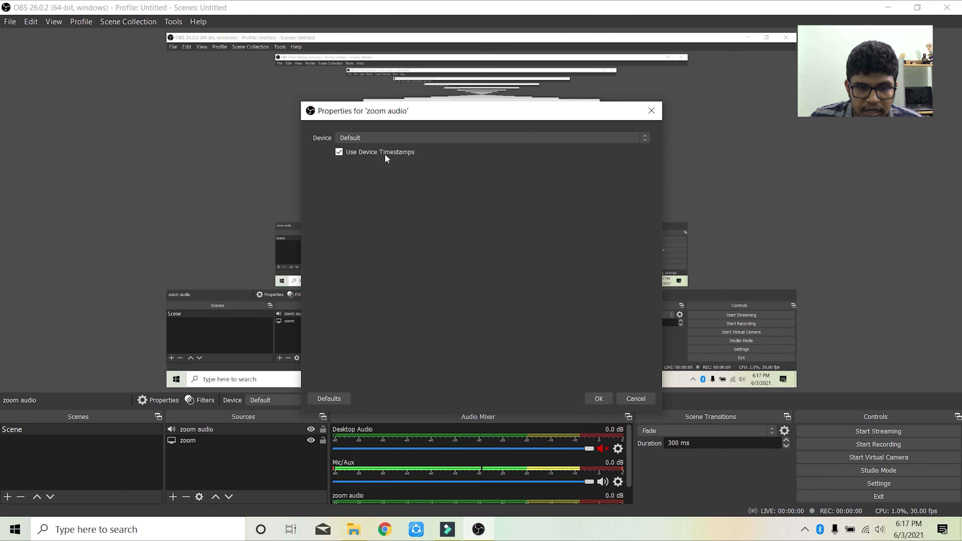
left_click(369, 136)
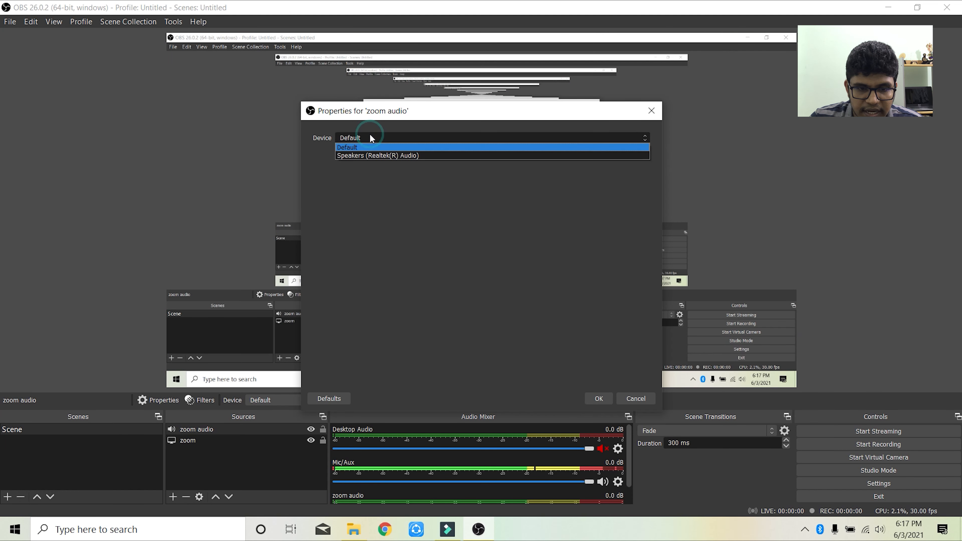
left_click(371, 155)
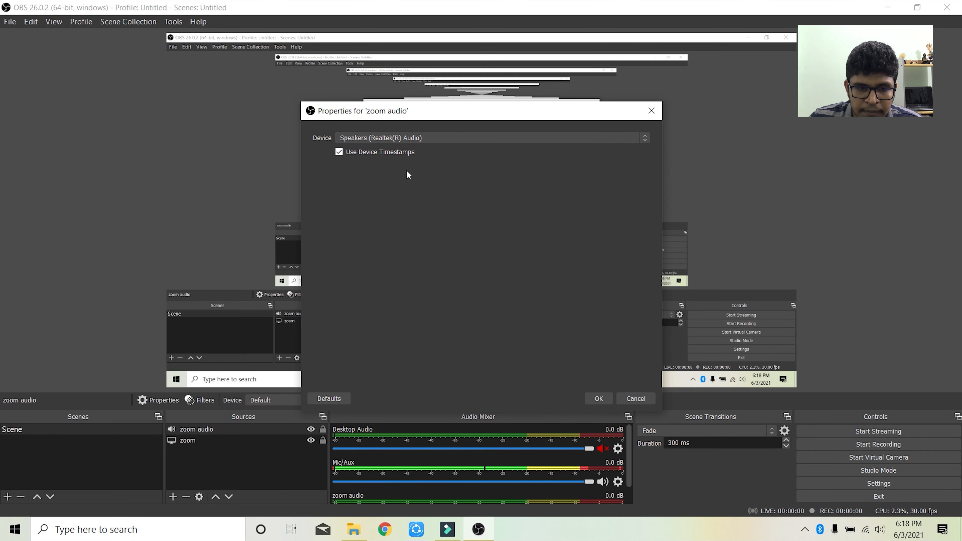
left_click(598, 398)
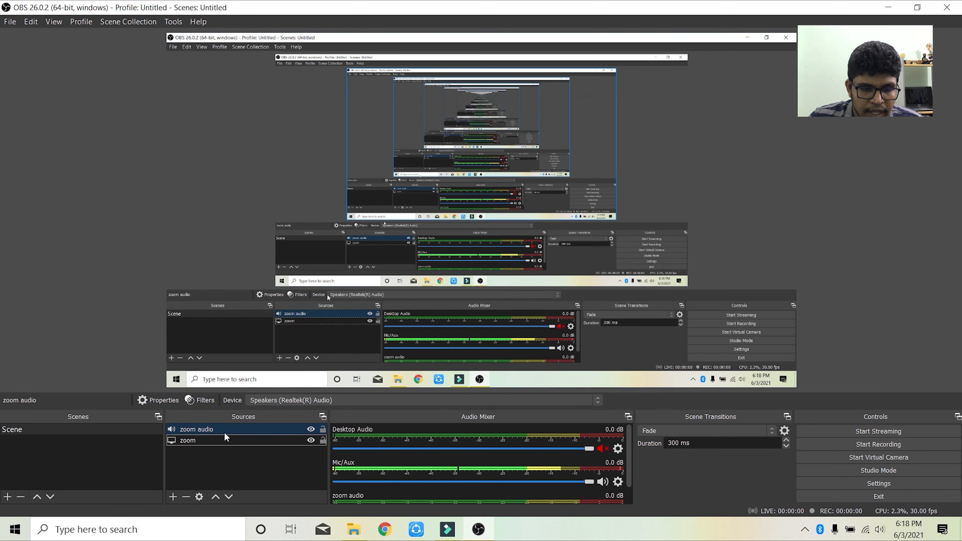
Add an Audio Input Capture source named "mic" using the device Microphone Array (Realtek(R) Audio).
left_click(173, 497)
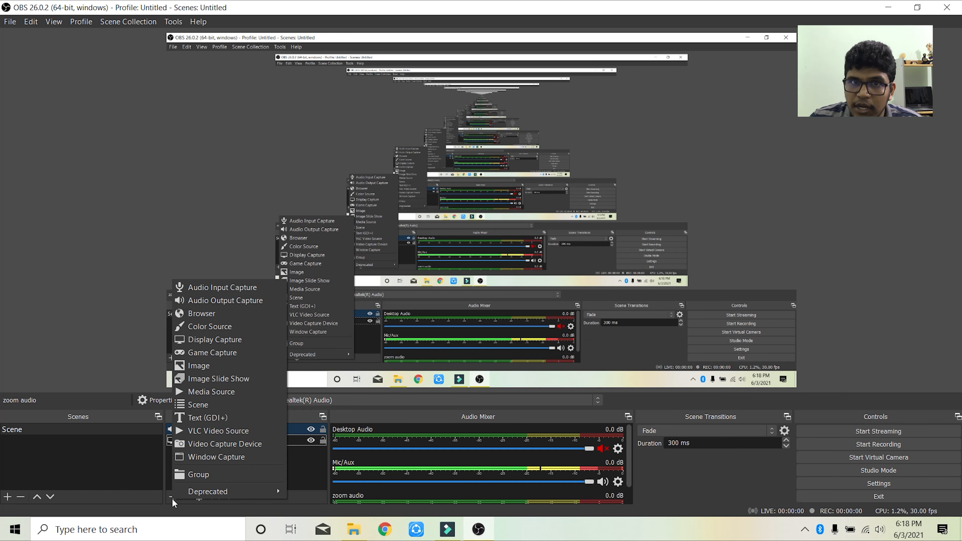
left_click(220, 291)
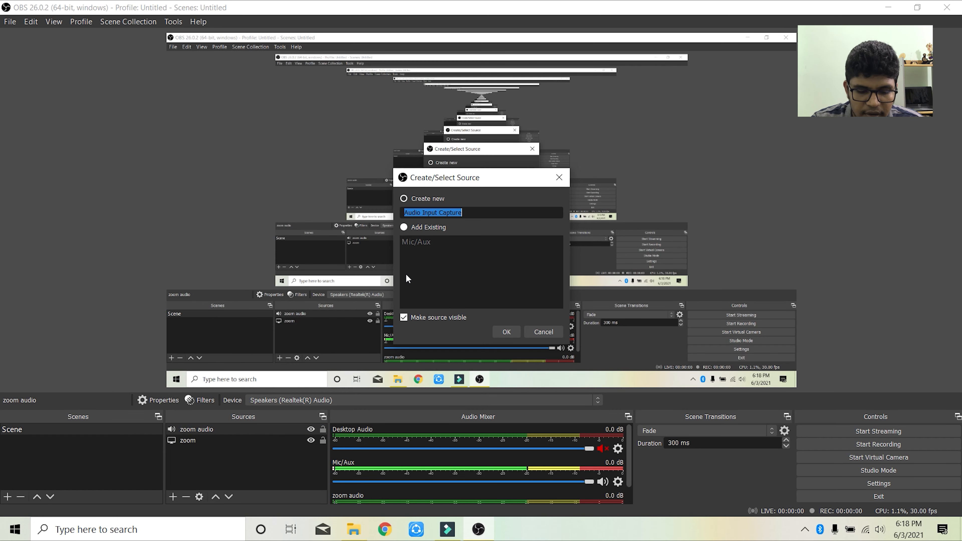
type("mic")
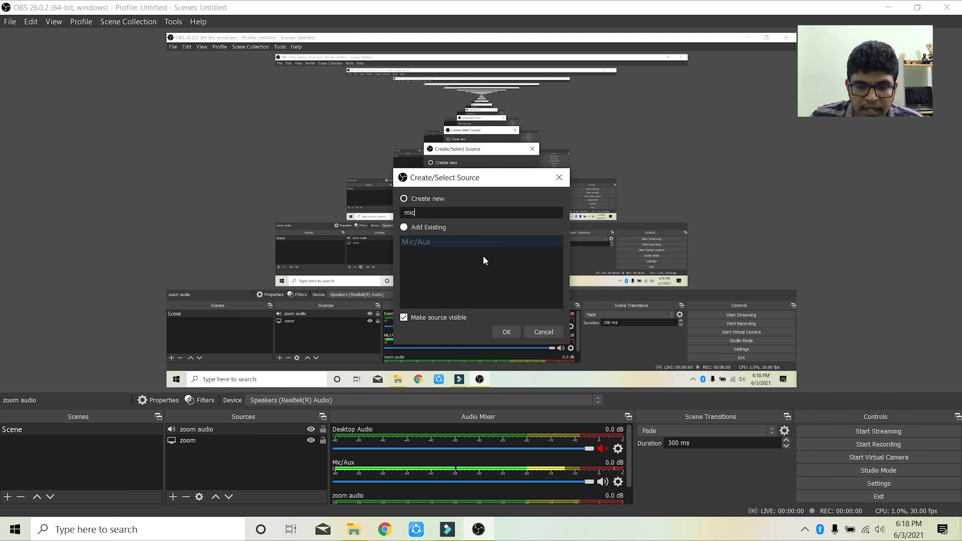
left_click(511, 327)
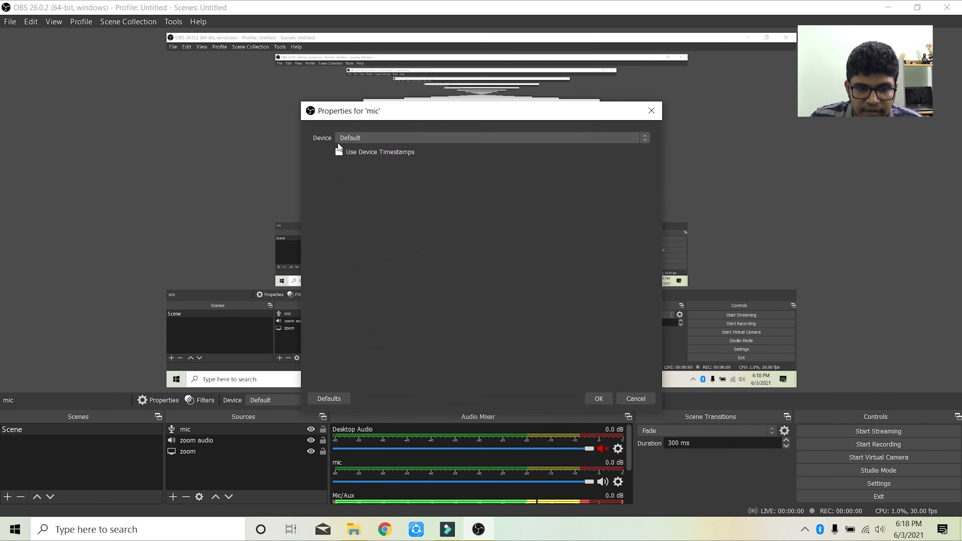
left_click(376, 138)
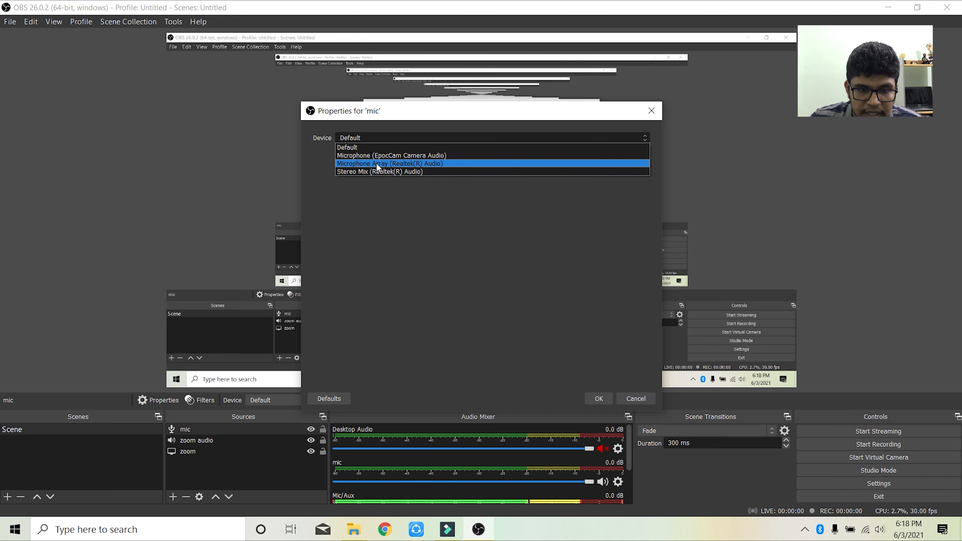
left_click(376, 163)
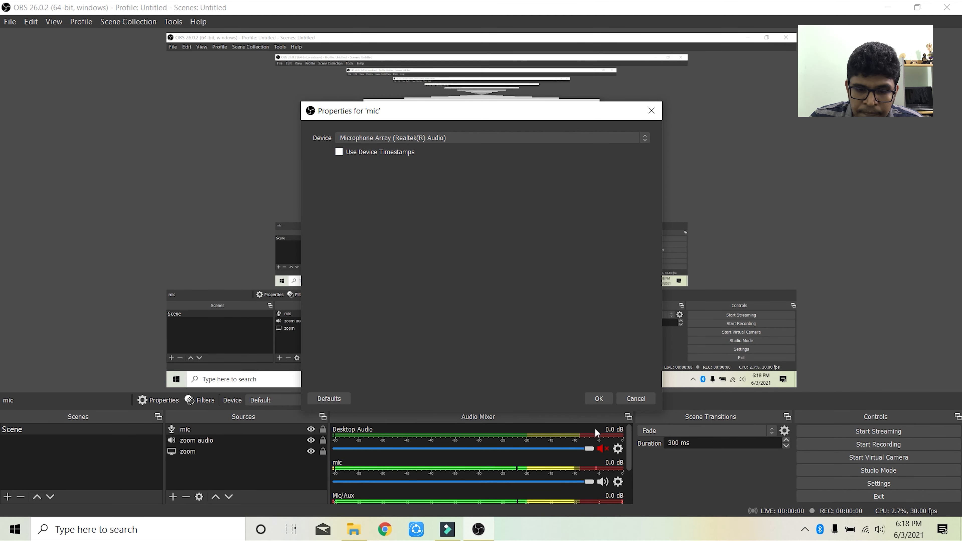
left_click(594, 398)
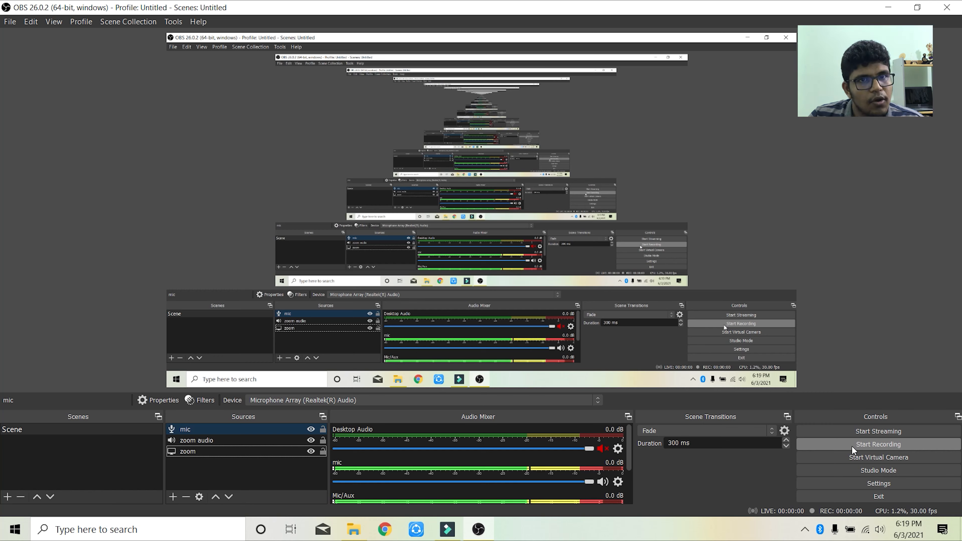
Minimize OBS Studio and launch Zoom from the desktop.
left_click(888, 7)
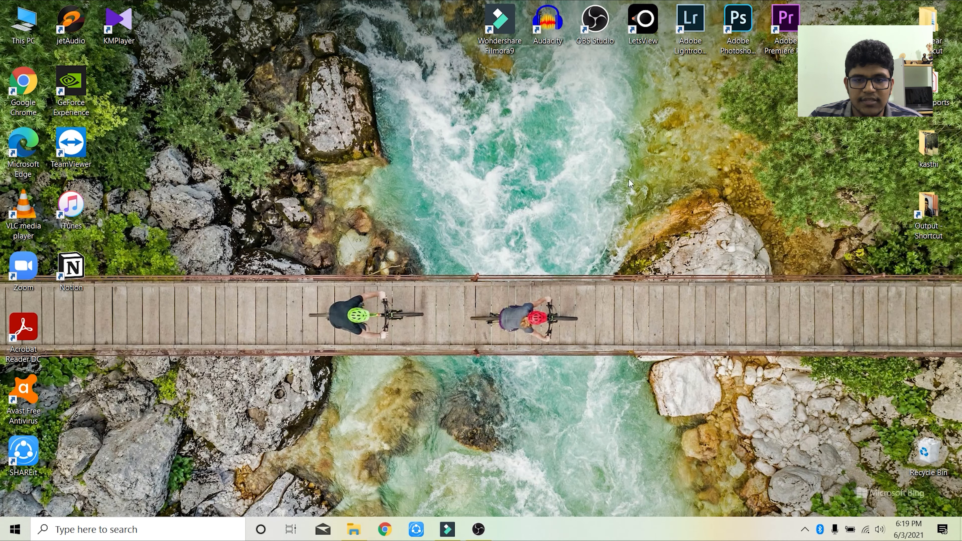
double_click(29, 267)
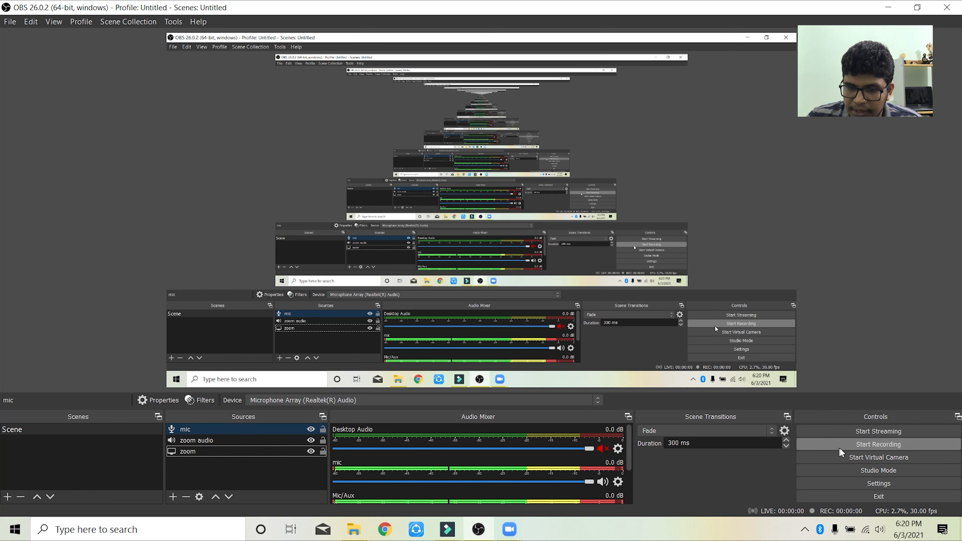
Start recording in OBS Studio, and switch to the Zoom meeting in full screen mode.
left_click(865, 444)
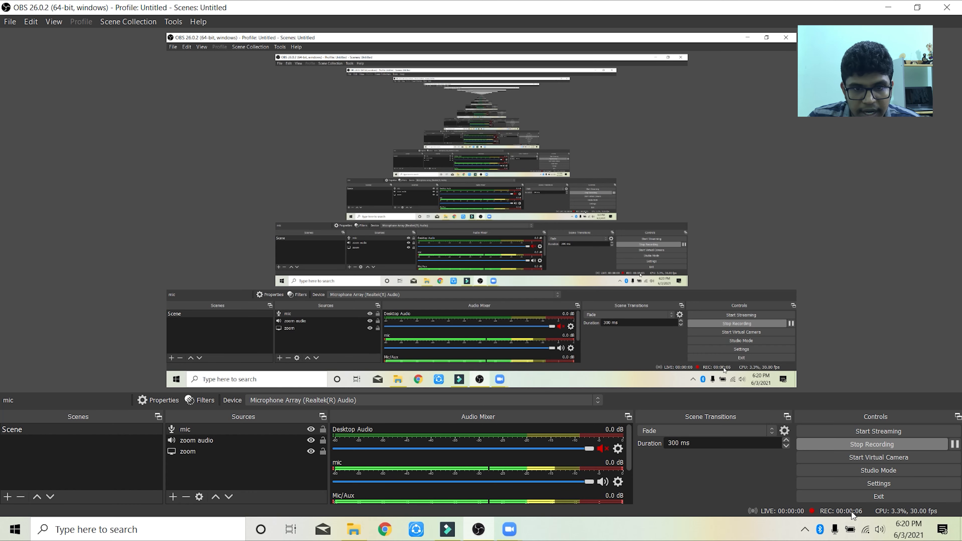
left_click(888, 7)
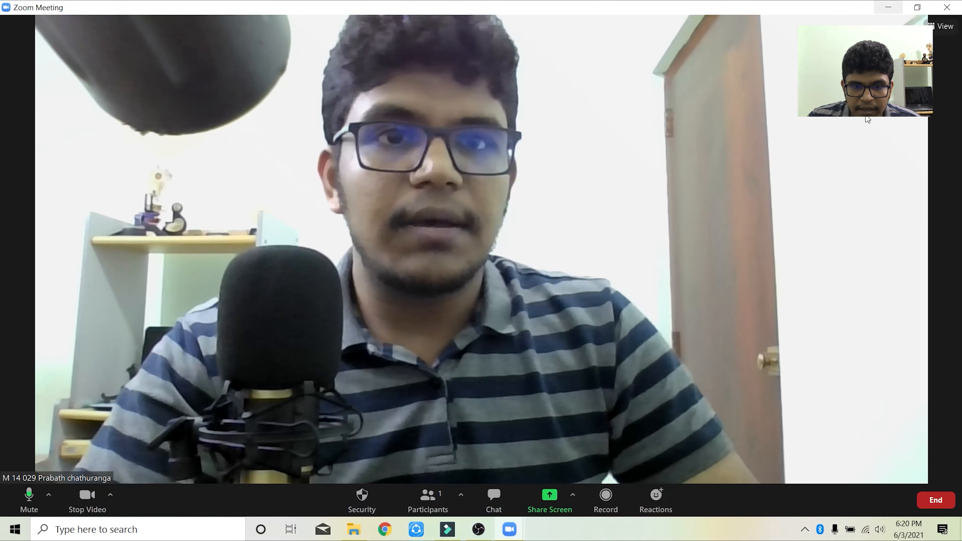
double_click(606, 177)
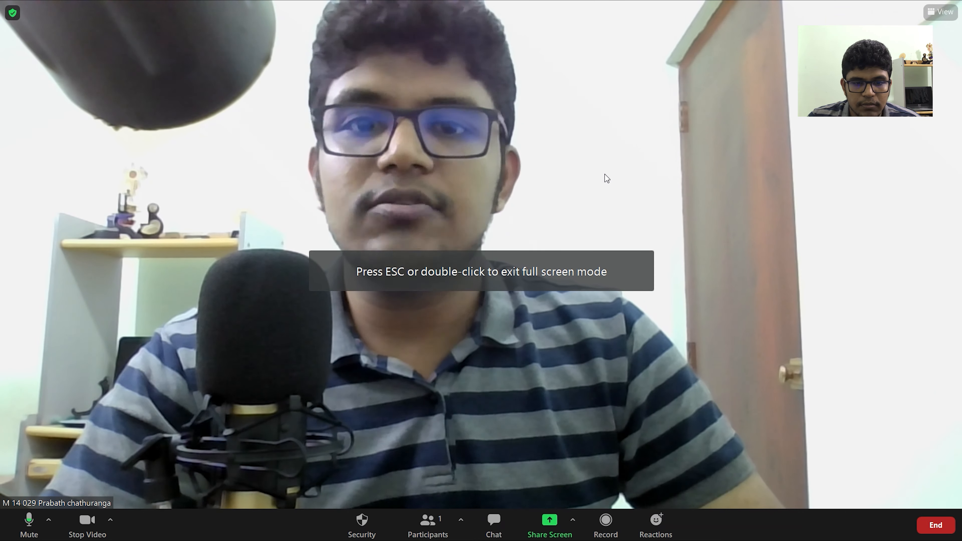